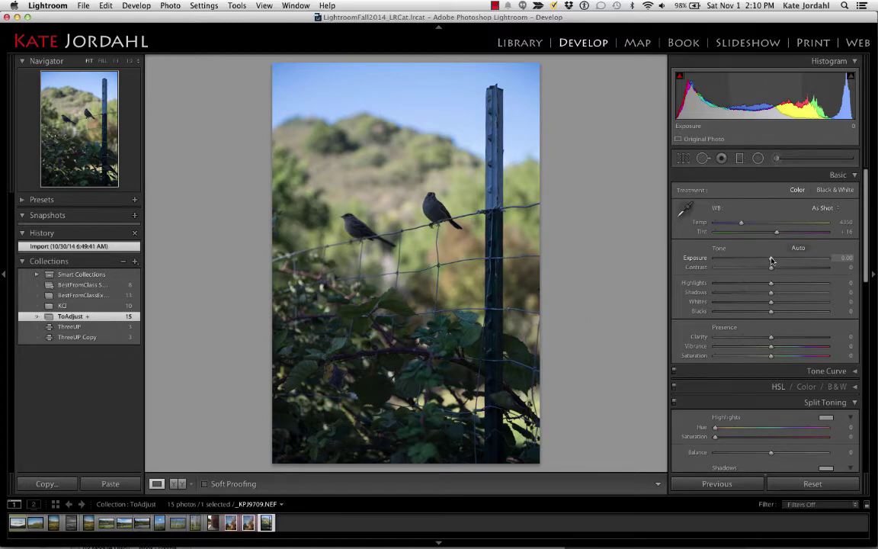
Try brightening the exposure, reset it to 0.00, and toggle the before/after view
{"action": "mouse_move", "coordinate": [771, 261]}
{"action": "left_mouse_down"}
{"action": "mouse_move", "coordinate": [756, 261]}
{"action": "mouse_move", "coordinate": [785, 261]}
{"action": "left_mouse_up"}
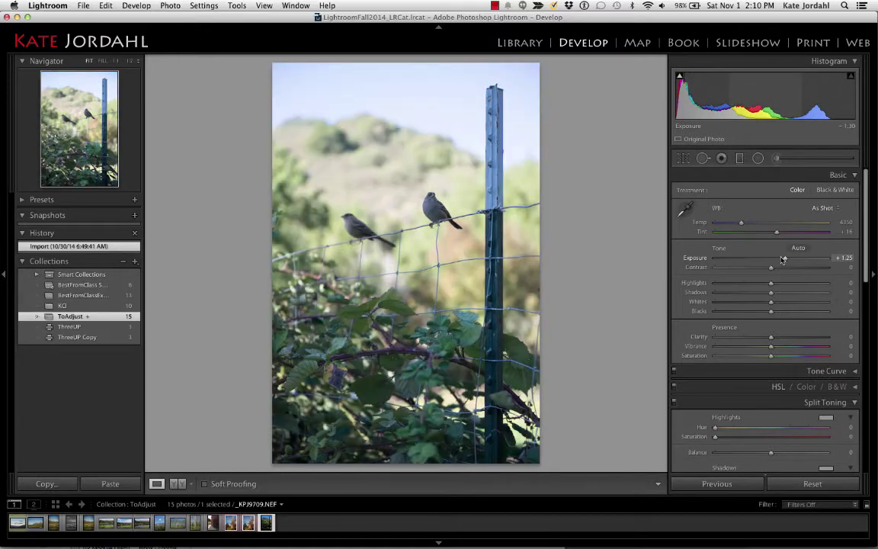
{"action": "double_click", "coordinate": [695, 257]}
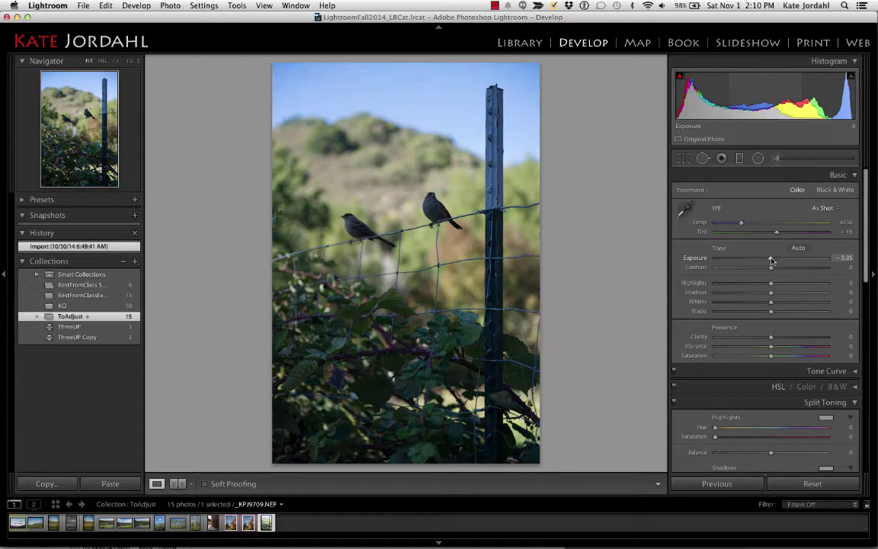
{"action": "double_click", "coordinate": [697, 257]}
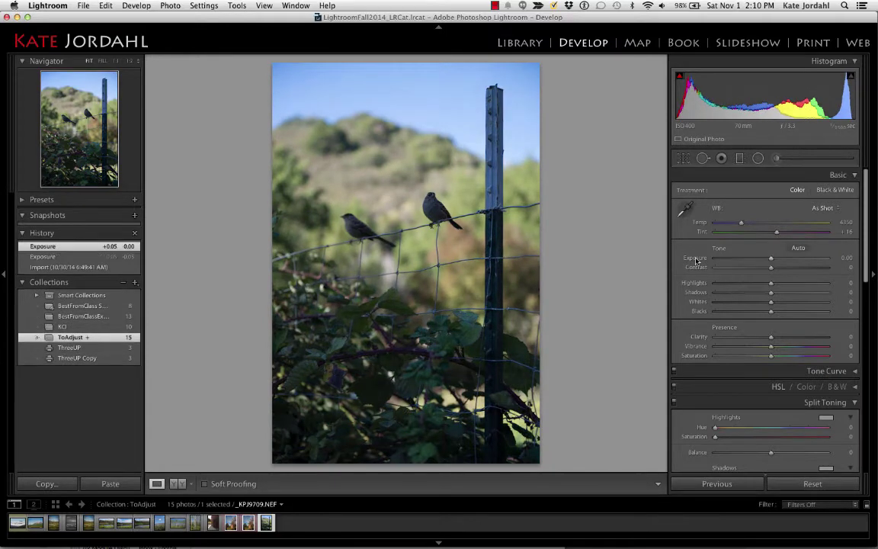
{"action": "key", "text": "backslash"}
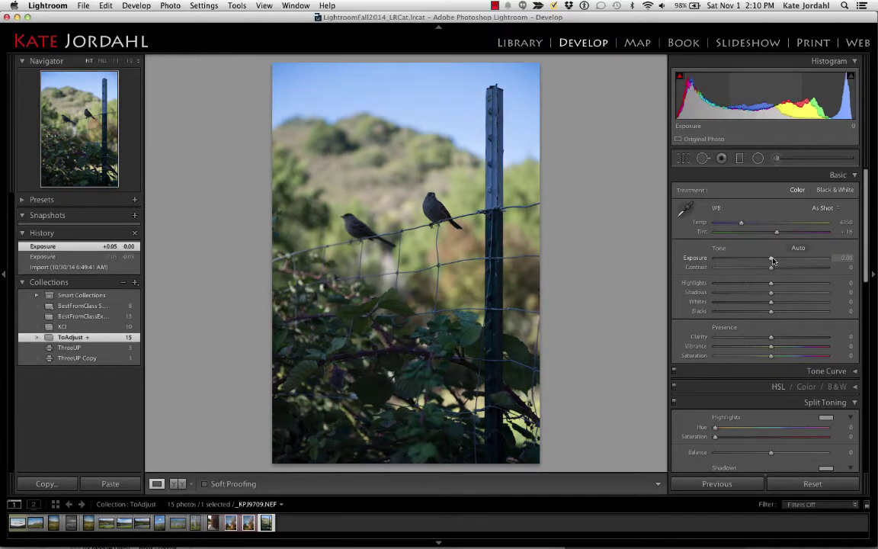
{"action": "key", "text": "backslash"}
Lower the Exposure value in 0.10 steps to -0.20
{"action": "left_click", "coordinate": [842, 258]}
{"action": "key", "text": "Down"}
{"action": "key", "text": "Down"}
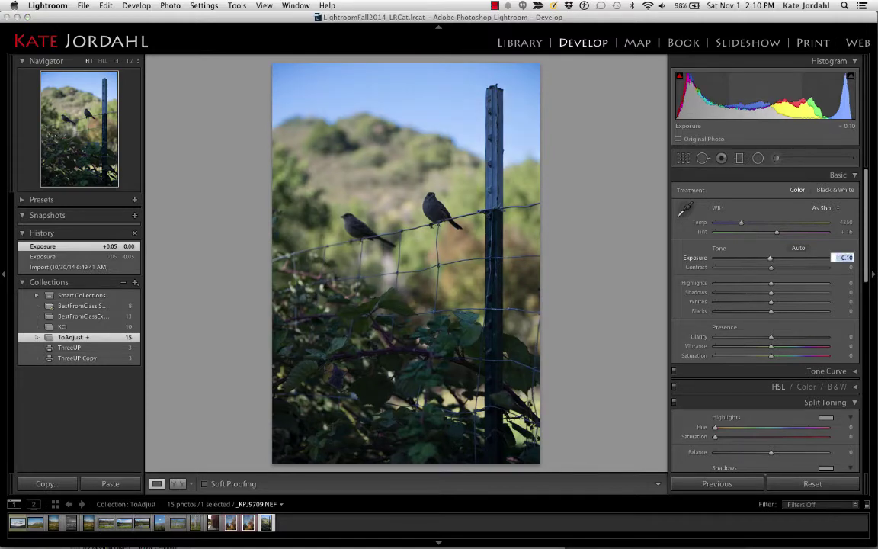
{"action": "key", "text": "Down"}
{"action": "key", "text": "Down"}
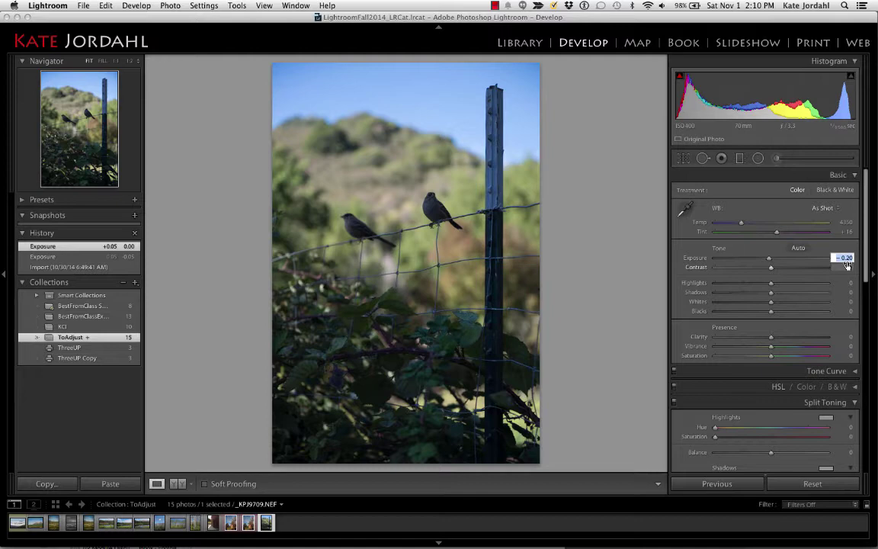
Commit exposure at -0.20, try Contrast at -100 and +100, then reset Contrast to 0
{"action": "key", "text": "Return"}
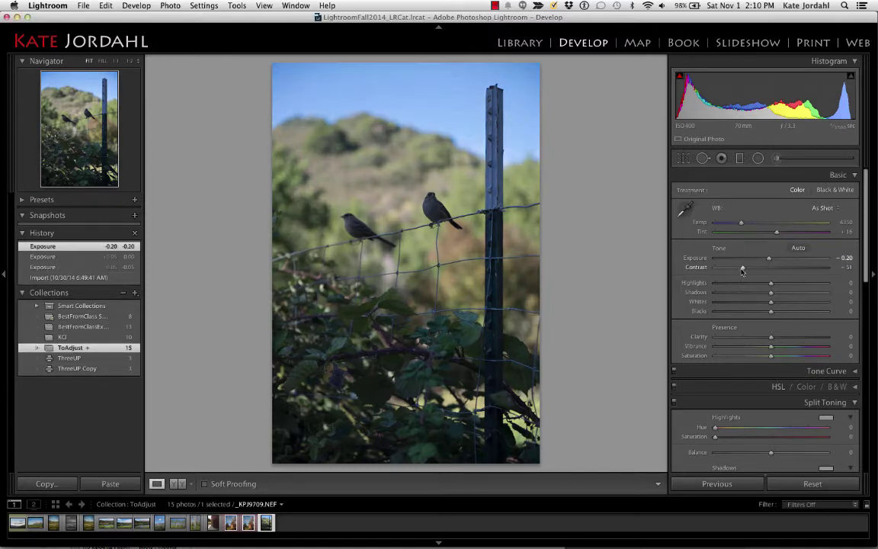
{"action": "left_click", "coordinate": [710, 267]}
{"action": "left_click_drag", "start_coordinate": [709, 272], "coordinate": [855, 270]}
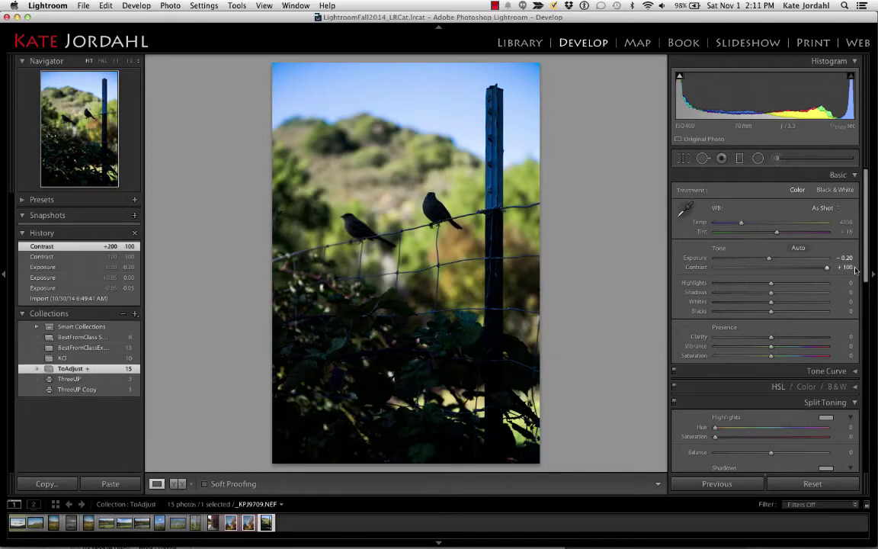
{"action": "double_click", "coordinate": [696, 268]}
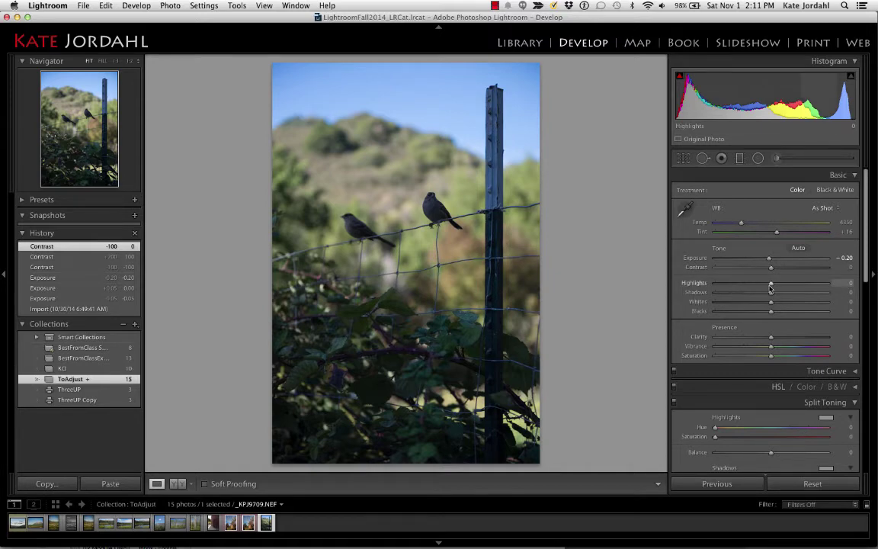
Set Highlights to -14 and lift Shadows to +56 in the Basic panel
{"action": "left_click_drag", "start_coordinate": [771, 287], "coordinate": [763, 285]}
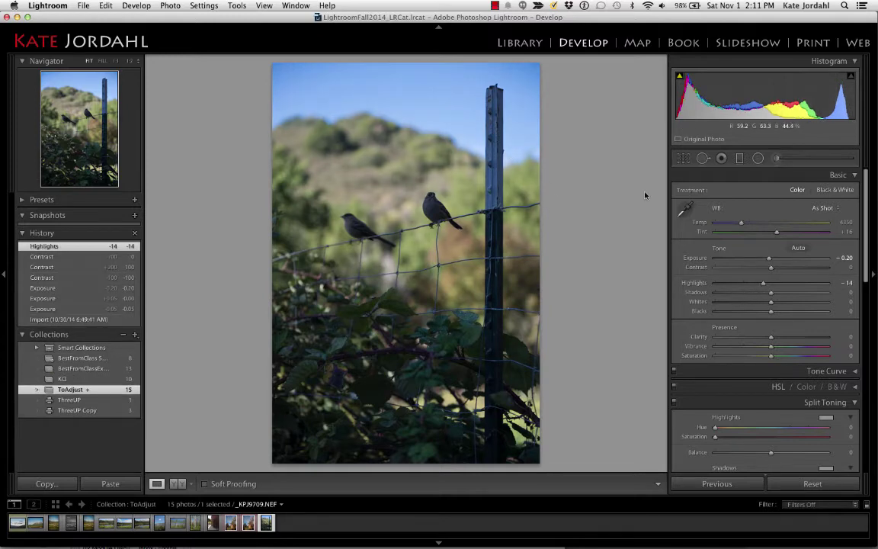
{"action": "left_click_drag", "start_coordinate": [771, 292], "coordinate": [801, 293]}
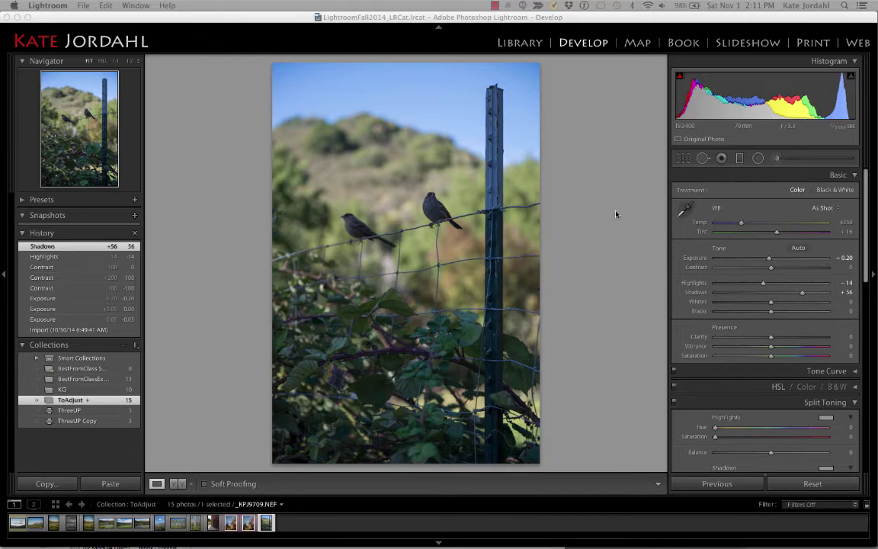
Undo a fence-post white balance sample, then resample a neutral area to warm Temp to 5900
{"action": "left_click", "coordinate": [685, 210]}
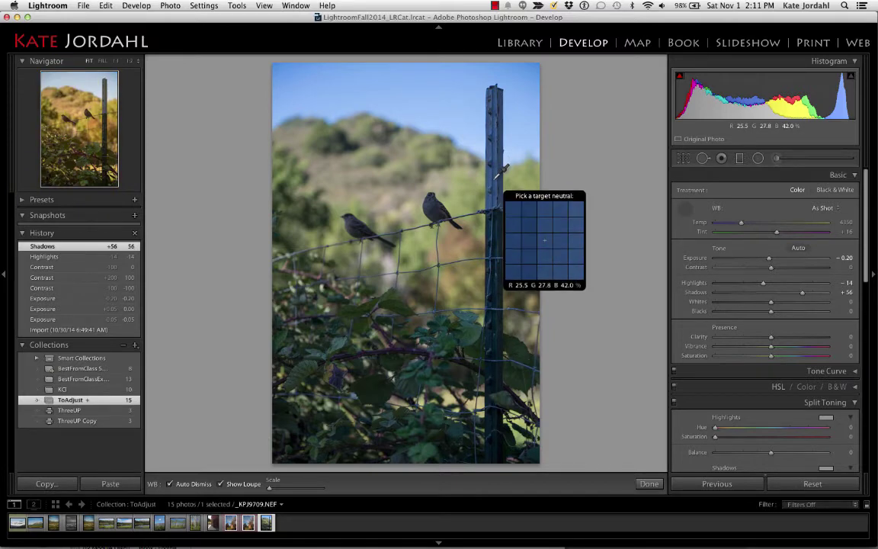
{"action": "left_click", "coordinate": [495, 178]}
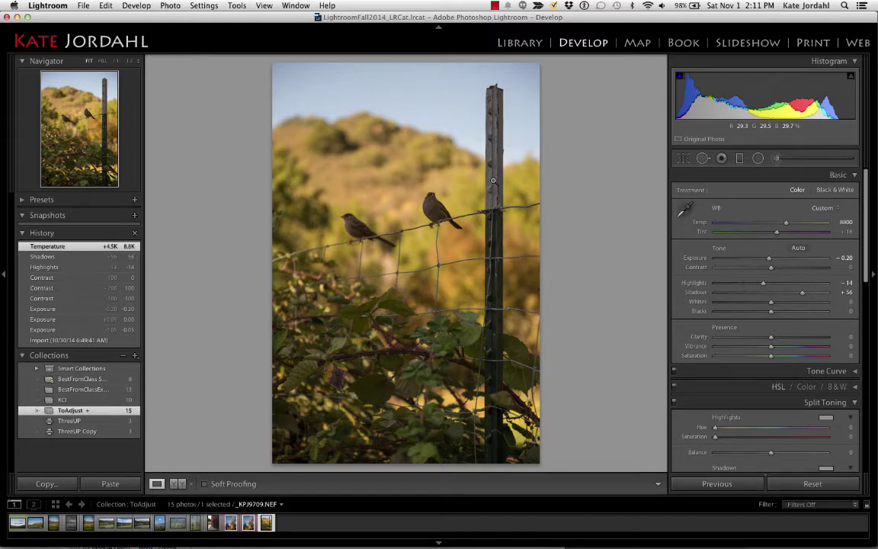
{"action": "key", "text": "super+z"}
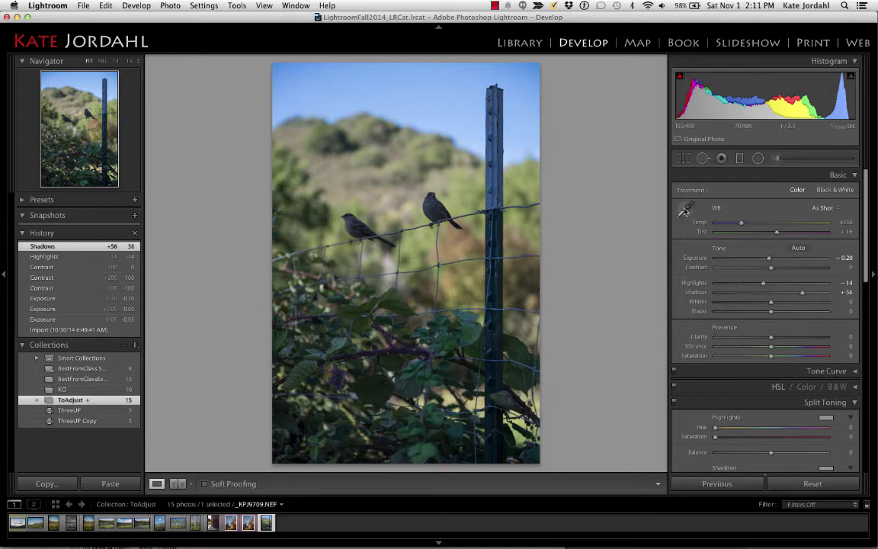
{"action": "left_click", "coordinate": [684, 210]}
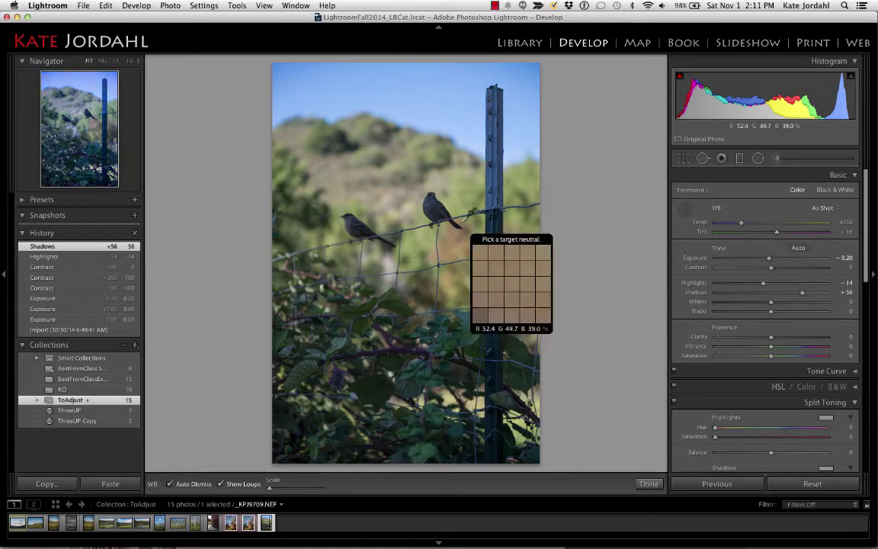
{"action": "left_click", "coordinate": [432, 201]}
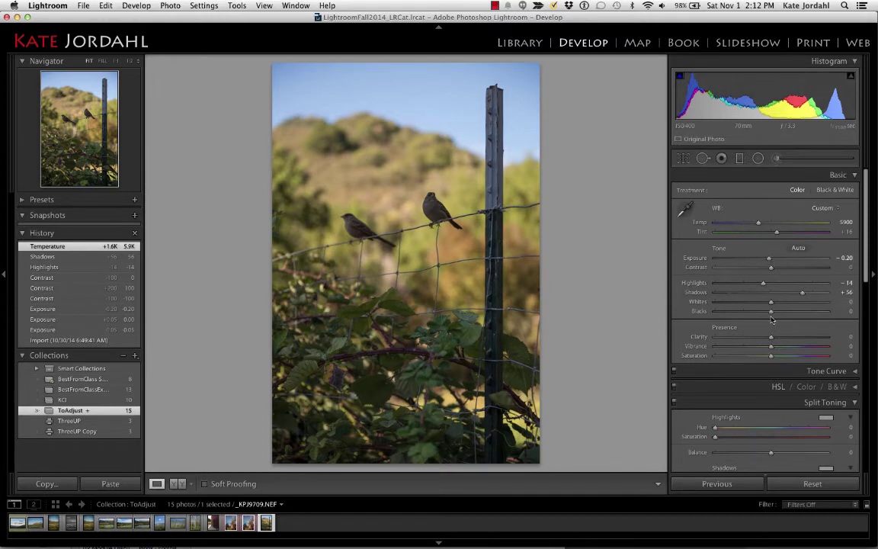
Raise Blacks to +40 and set Contrast to +18
{"action": "left_click_drag", "start_coordinate": [771, 311], "coordinate": [794, 312]}
{"action": "left_click_drag", "start_coordinate": [771, 267], "coordinate": [781, 269]}
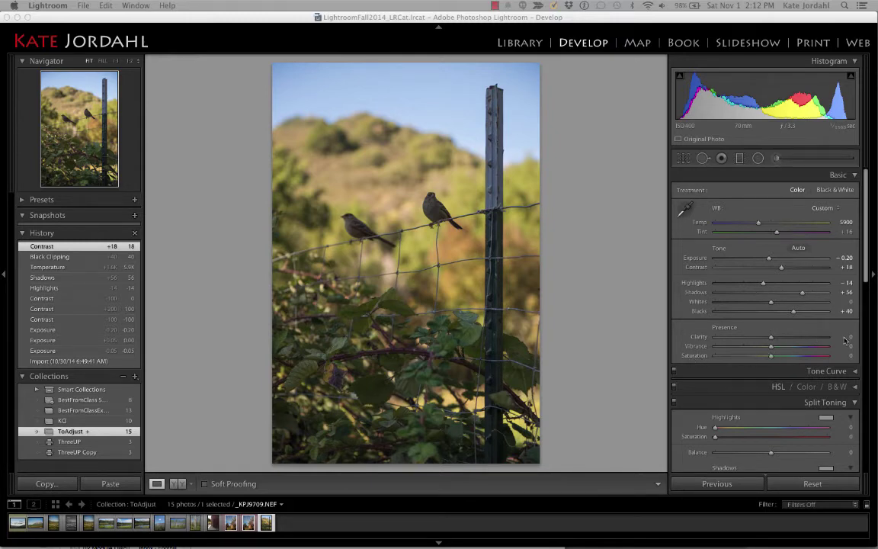
Set Clarity and Vibrance to +16, try a strong Saturation boost, then reset Saturation to 0
{"action": "left_click", "coordinate": [780, 337]}
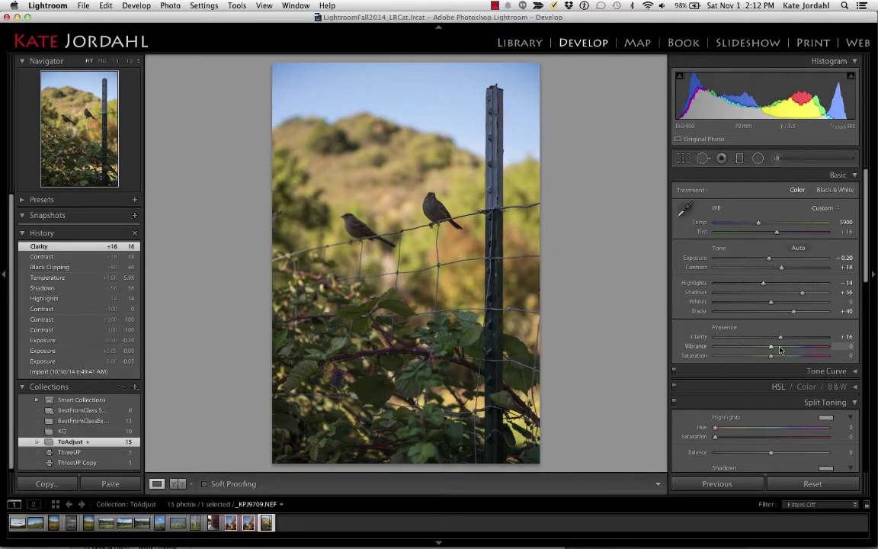
{"action": "left_click", "coordinate": [779, 347]}
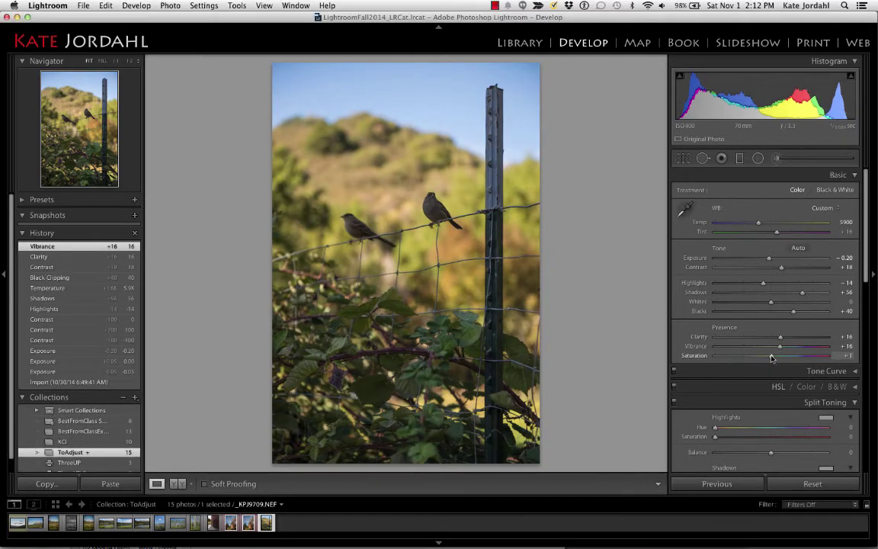
{"action": "left_click_drag", "start_coordinate": [771, 357], "coordinate": [795, 360]}
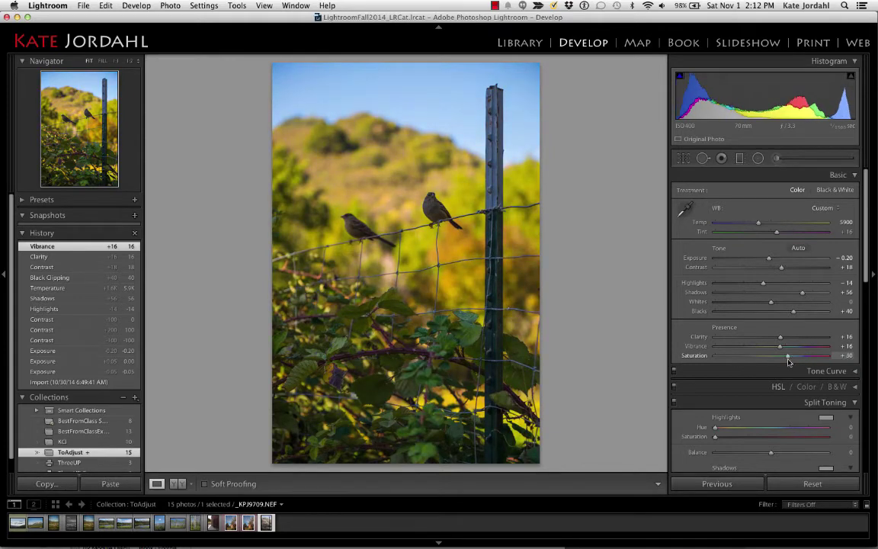
{"action": "double_click", "coordinate": [695, 356]}
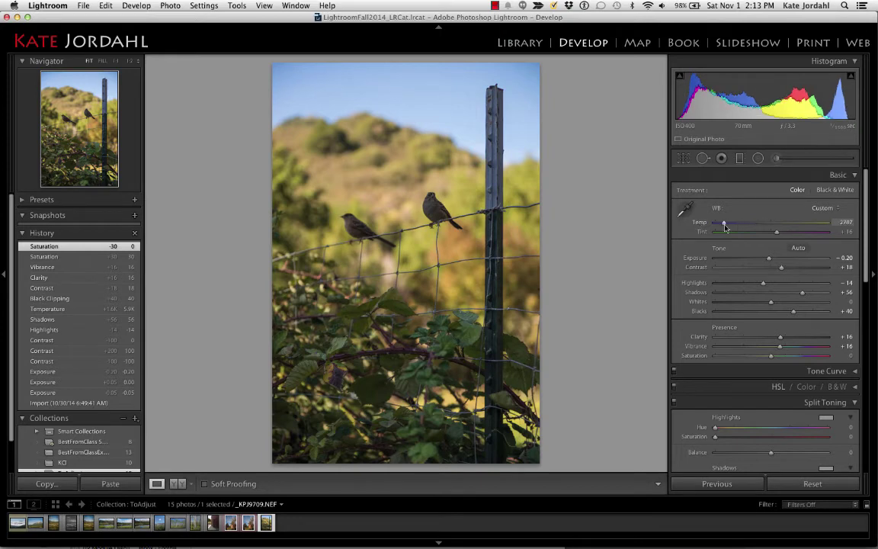
After testing and resetting Temp and Tint, sample the bird for white balance Temp 5800, Tint +15
{"action": "left_click_drag", "start_coordinate": [724, 227], "coordinate": [783, 226]}
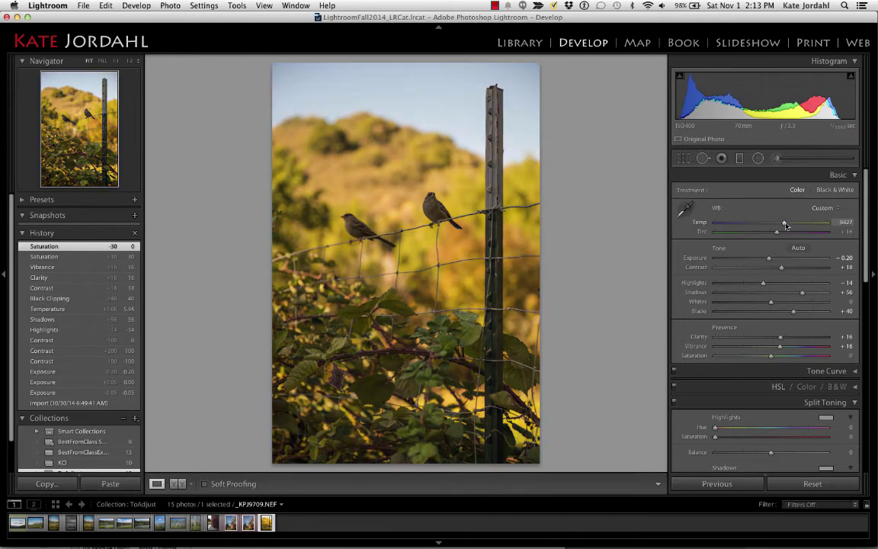
{"action": "double_click", "coordinate": [702, 223]}
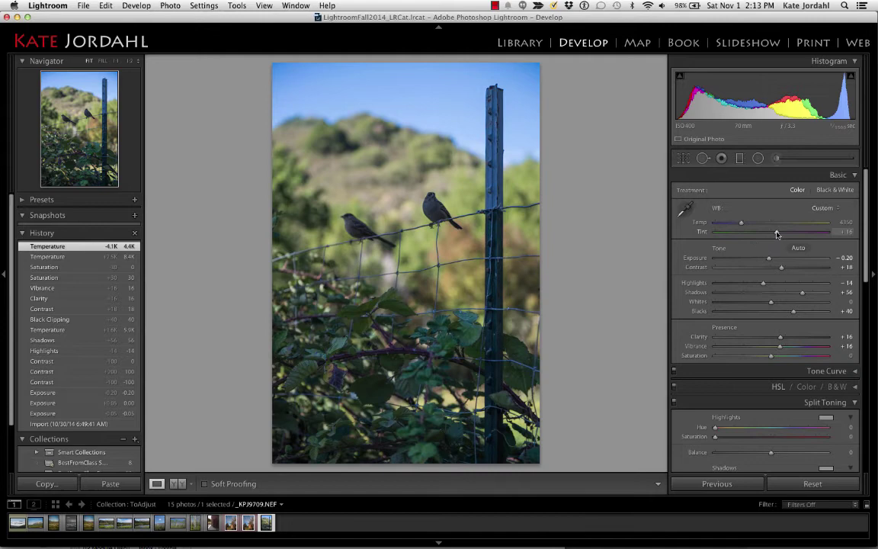
{"action": "left_click_drag", "start_coordinate": [776, 232], "coordinate": [837, 234]}
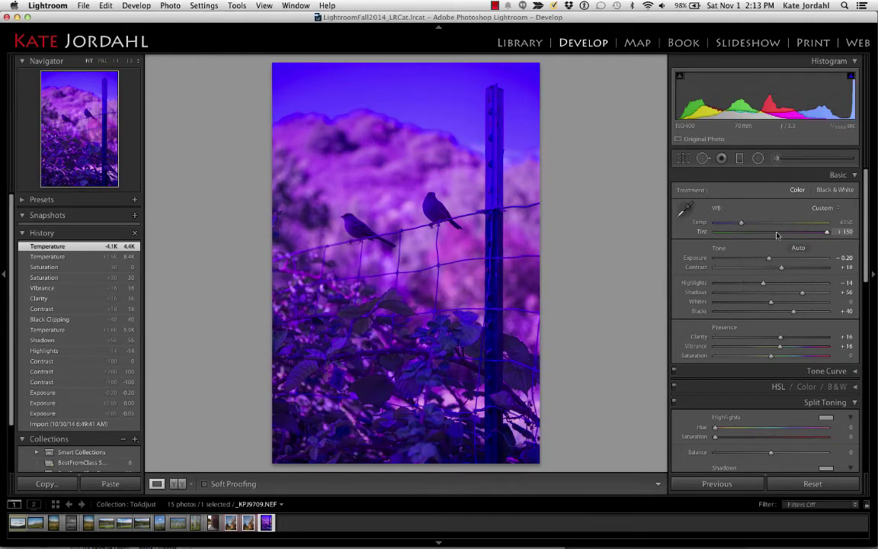
{"action": "double_click", "coordinate": [702, 231]}
{"action": "left_click", "coordinate": [685, 208]}
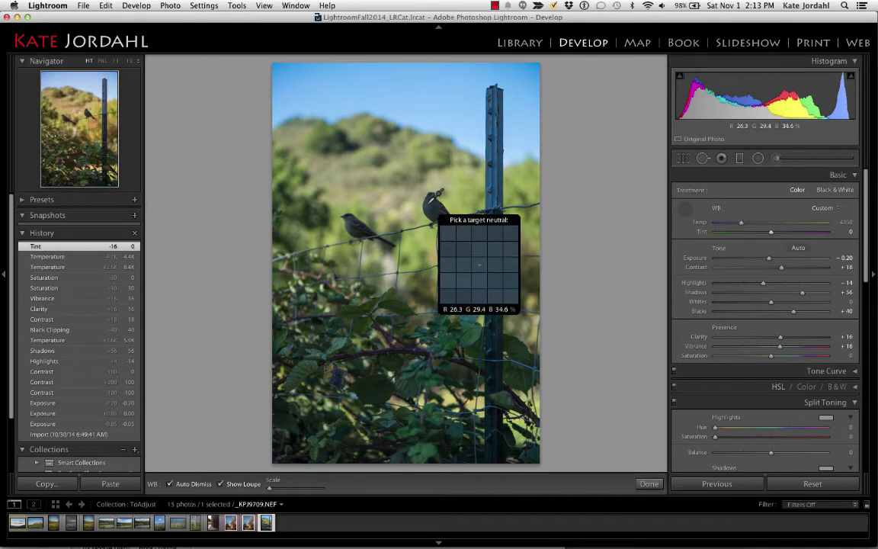
{"action": "left_click", "coordinate": [429, 203]}
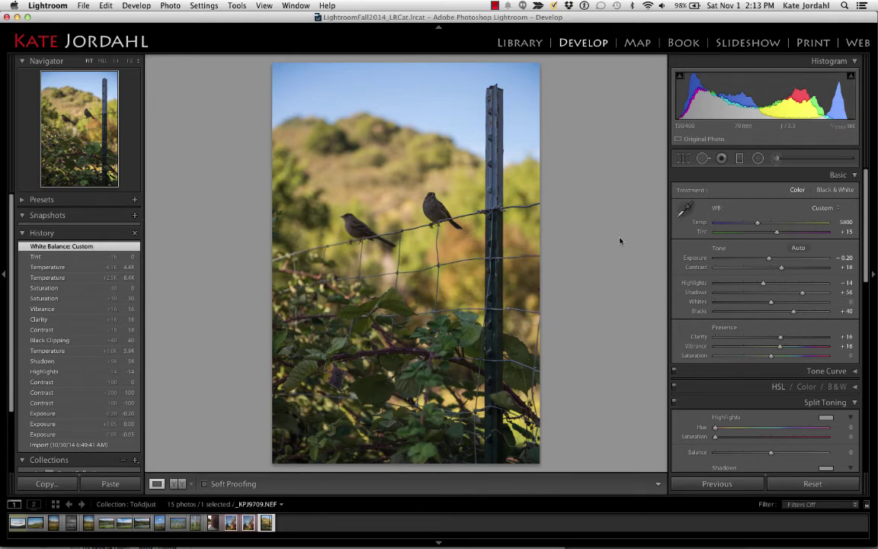
Compare the bird photo's before and after side by side with panels hidden, then return to single view
{"action": "key", "text": "y"}
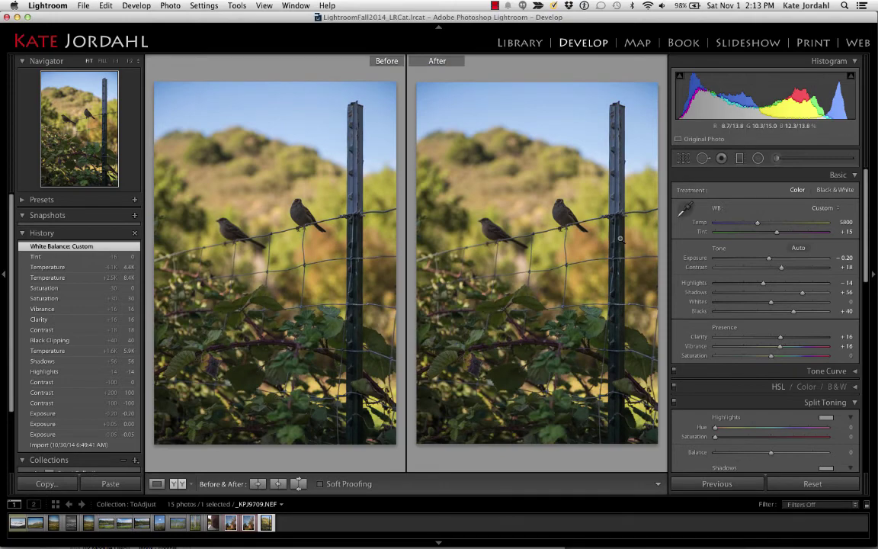
{"action": "left_click", "coordinate": [620, 239]}
{"action": "key", "text": "Tab"}
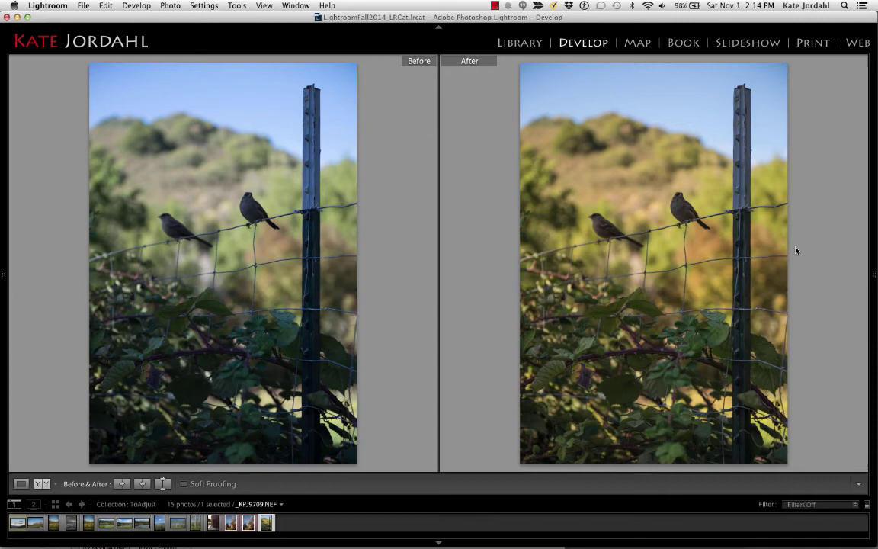
{"action": "key", "text": "y"}
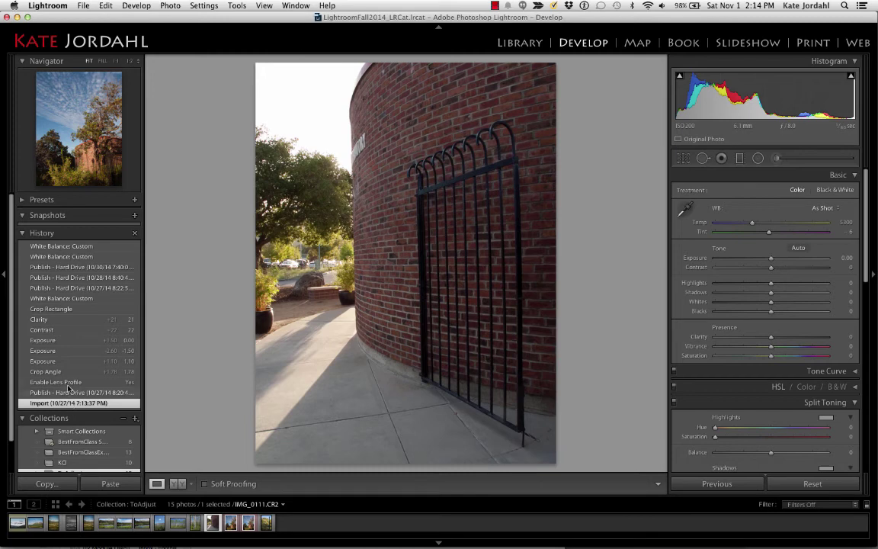
Step through the gate photo's history from Enable Lens Profile up to White Balance: Custom
{"action": "left_click", "coordinate": [70, 382]}
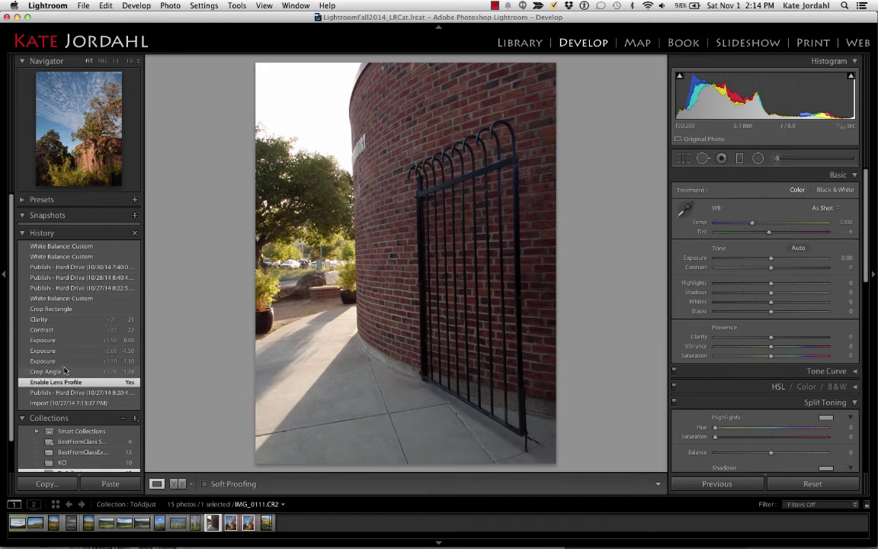
{"action": "left_click", "coordinate": [65, 372]}
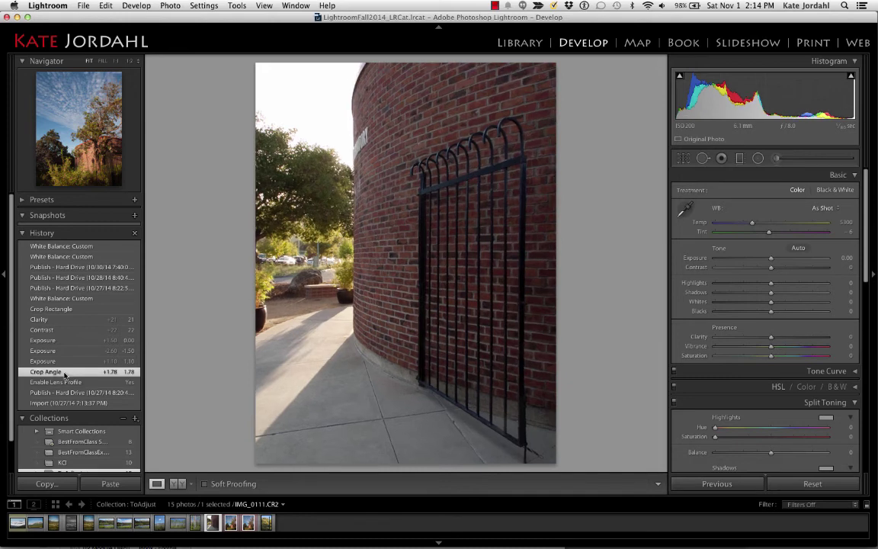
{"action": "left_click", "coordinate": [64, 362]}
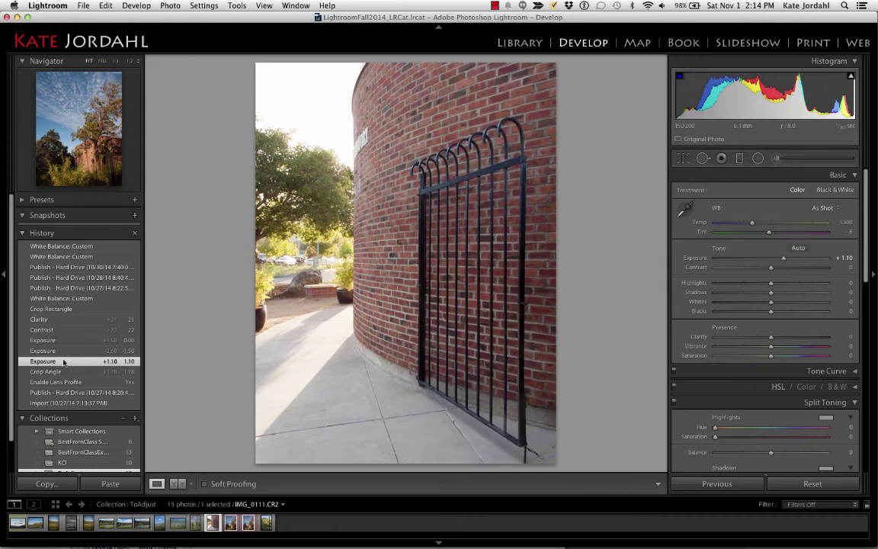
{"action": "left_click", "coordinate": [63, 352]}
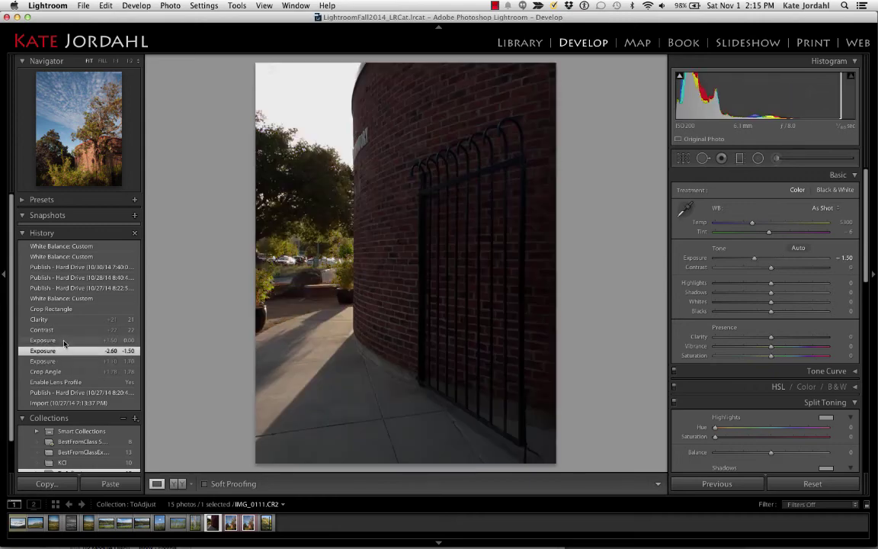
{"action": "left_click", "coordinate": [64, 341]}
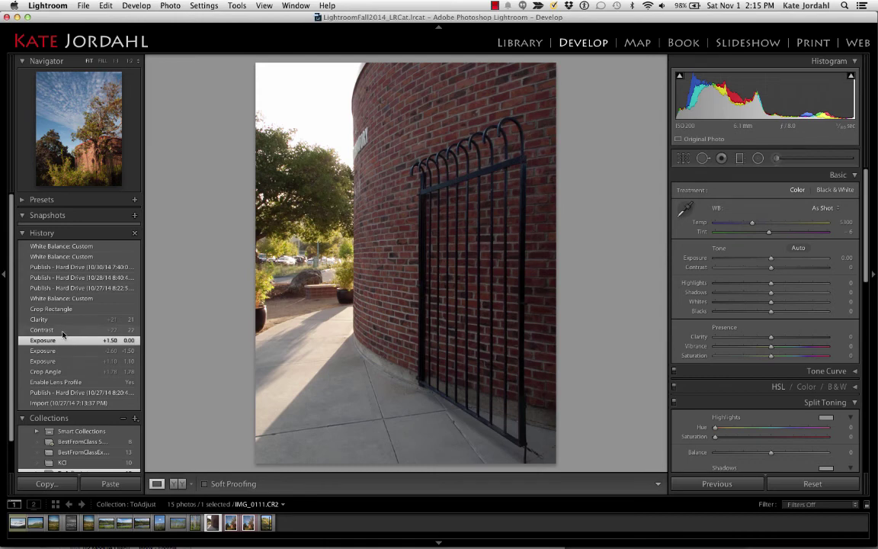
{"action": "left_click", "coordinate": [64, 330]}
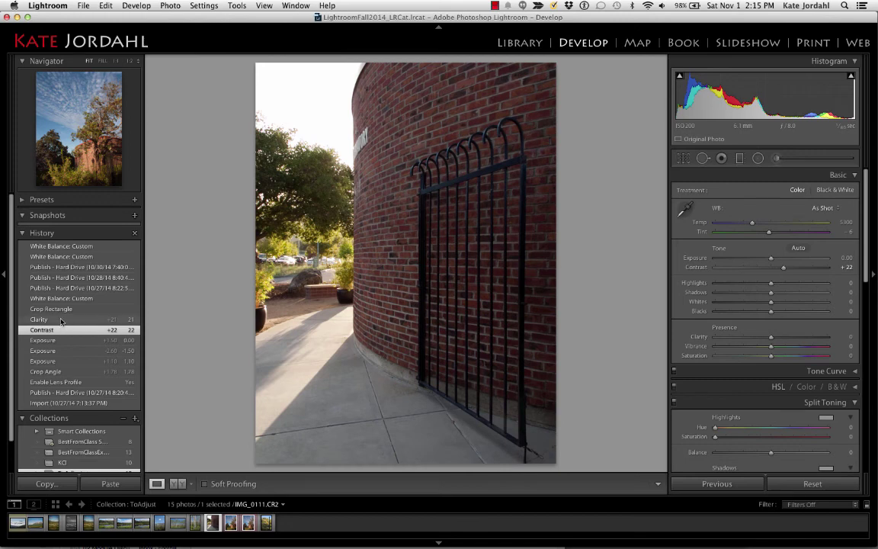
{"action": "left_click", "coordinate": [61, 320]}
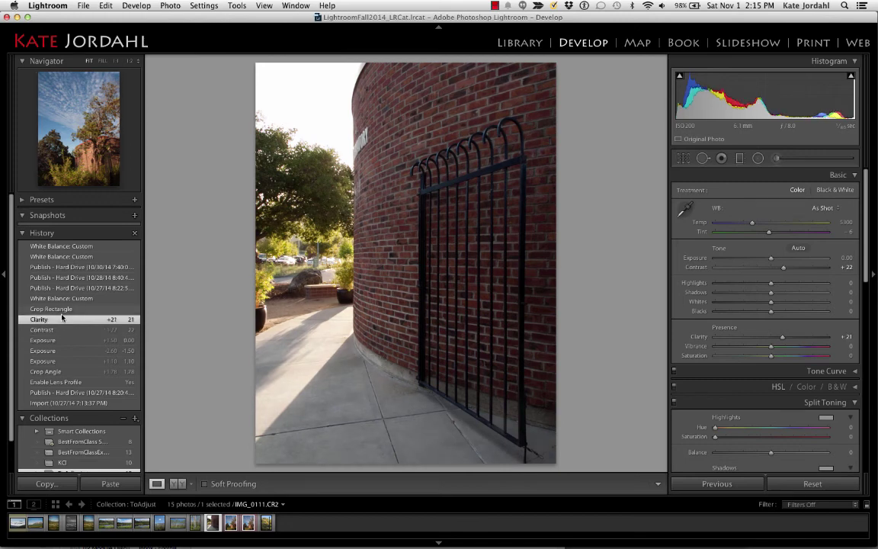
{"action": "left_click", "coordinate": [65, 309]}
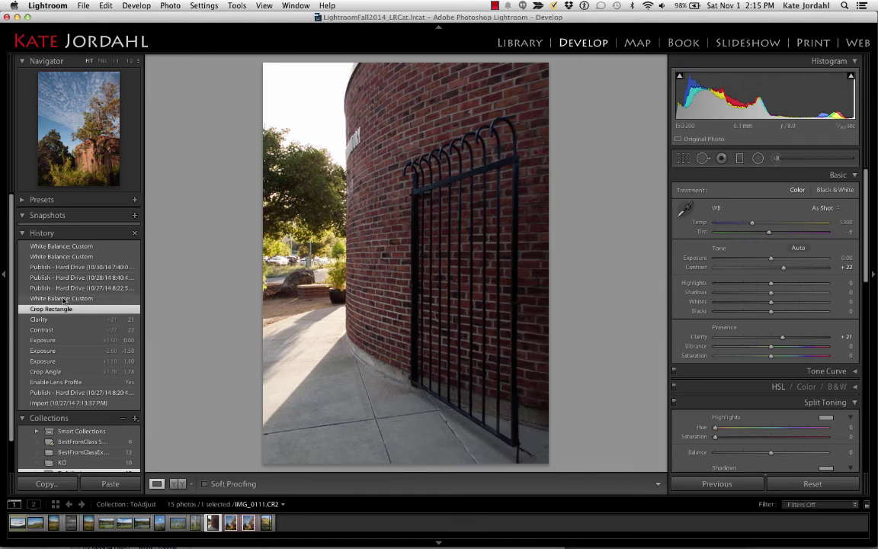
{"action": "left_click", "coordinate": [64, 299]}
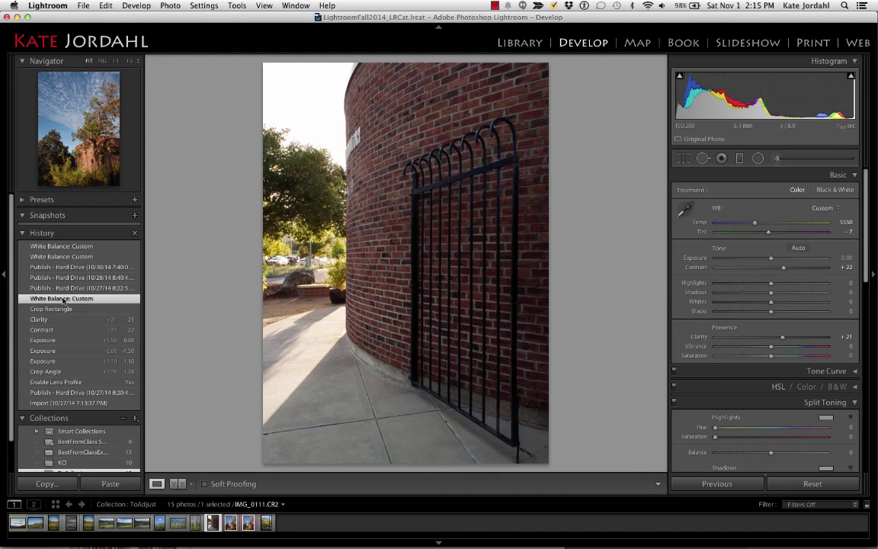
{"action": "key", "text": "y"}
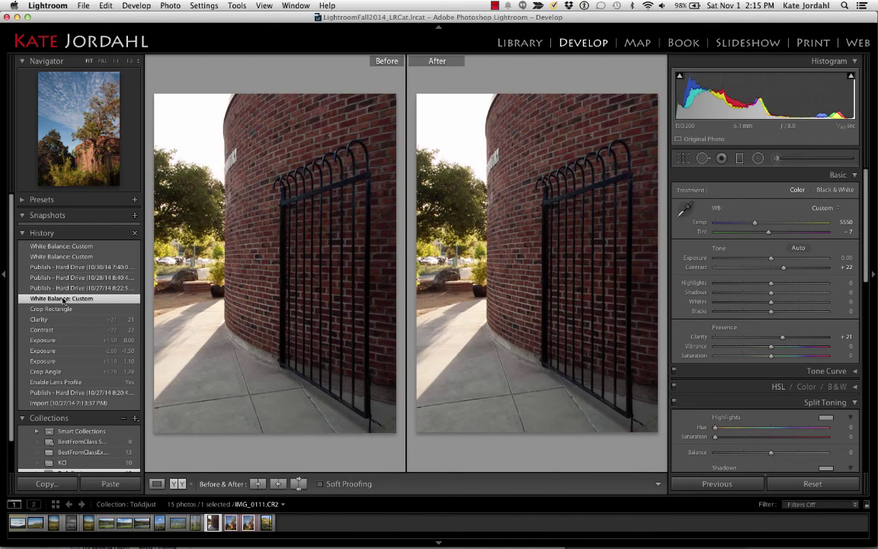
{"action": "key", "text": "Tab"}
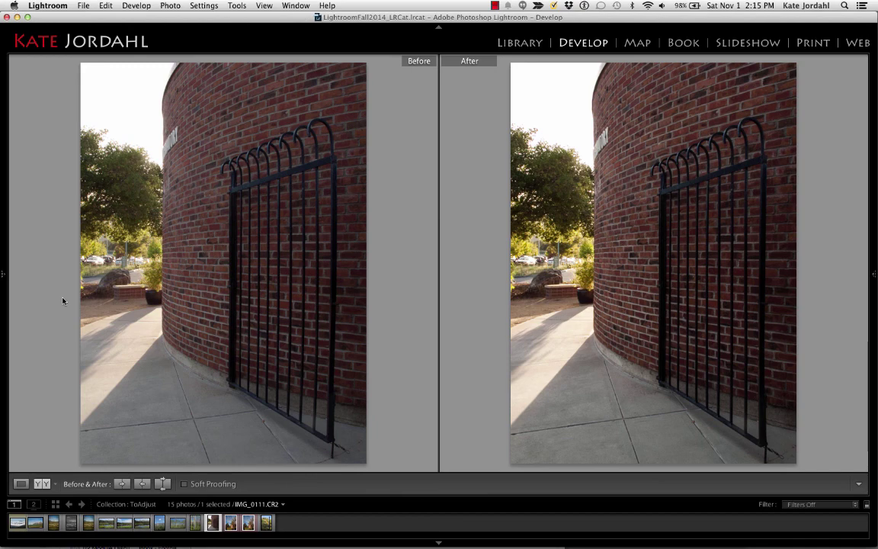
{"action": "key", "text": "y"}
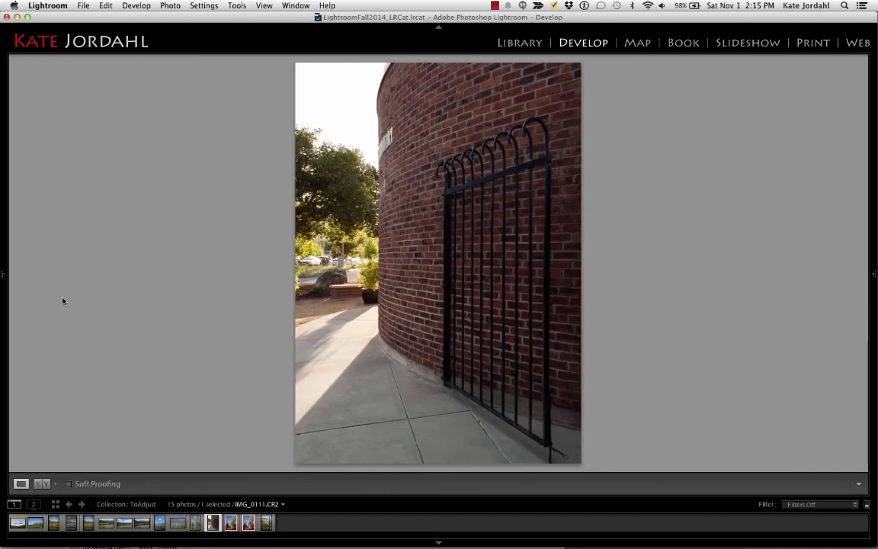
{"action": "key", "text": "Tab"}
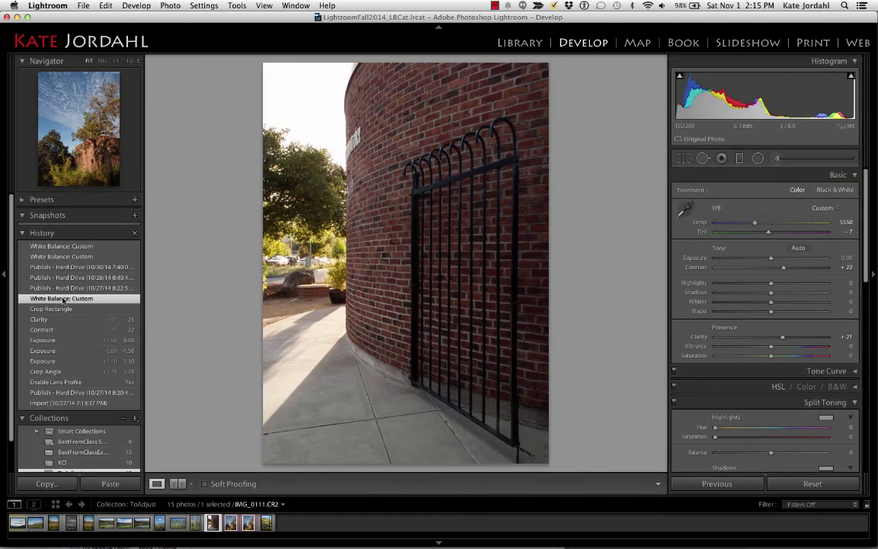